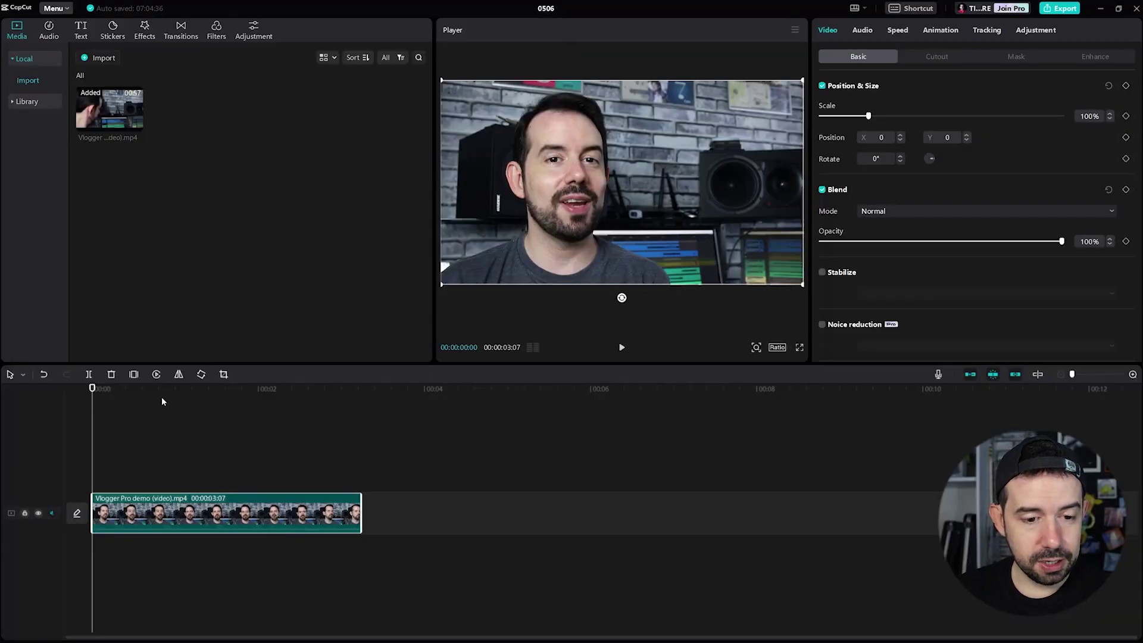
# Preview the vlogger clip, then review its Adjustment and Animation presets.
pyautogui.press('space')
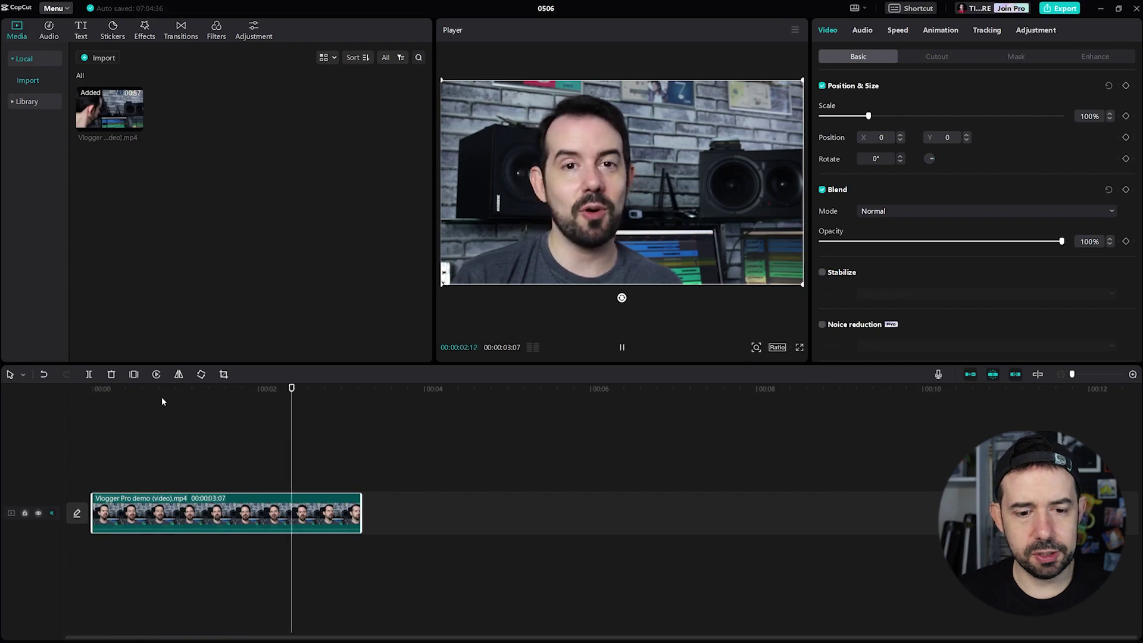
pyautogui.press('space')
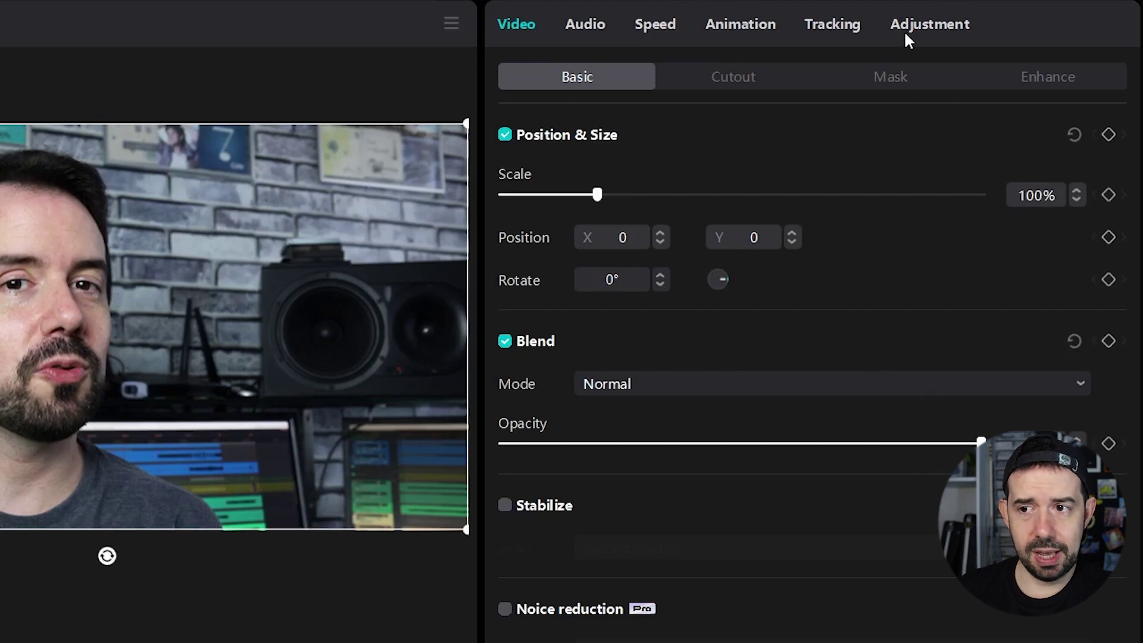
pyautogui.click(927, 26)
pyautogui.scroll(-2, 638, 529)
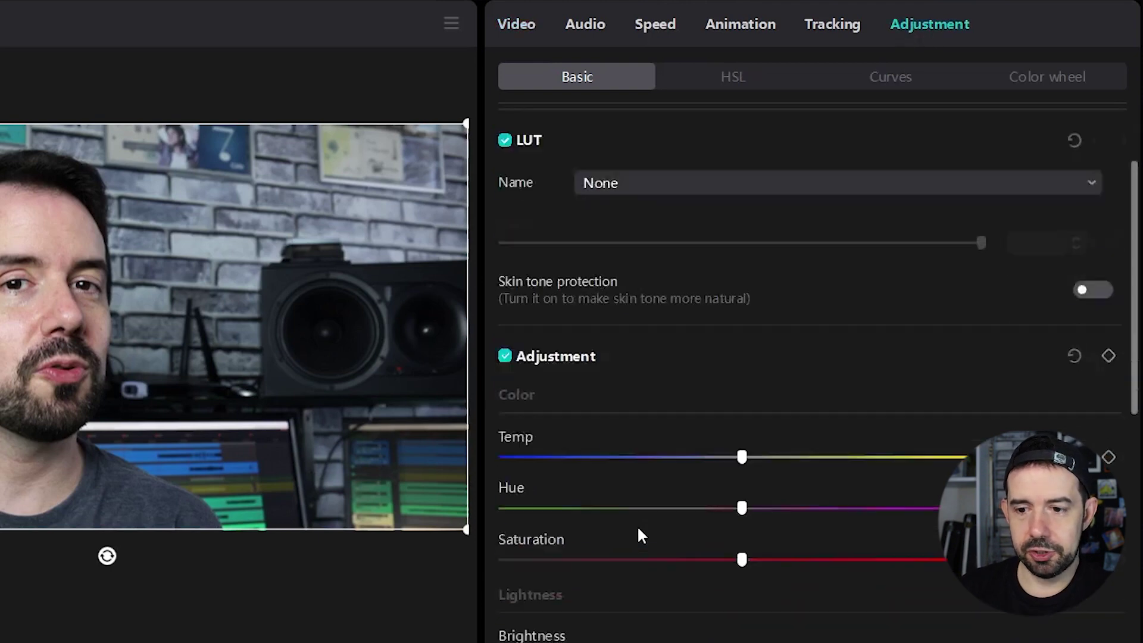
pyautogui.scroll(-5, 637, 525)
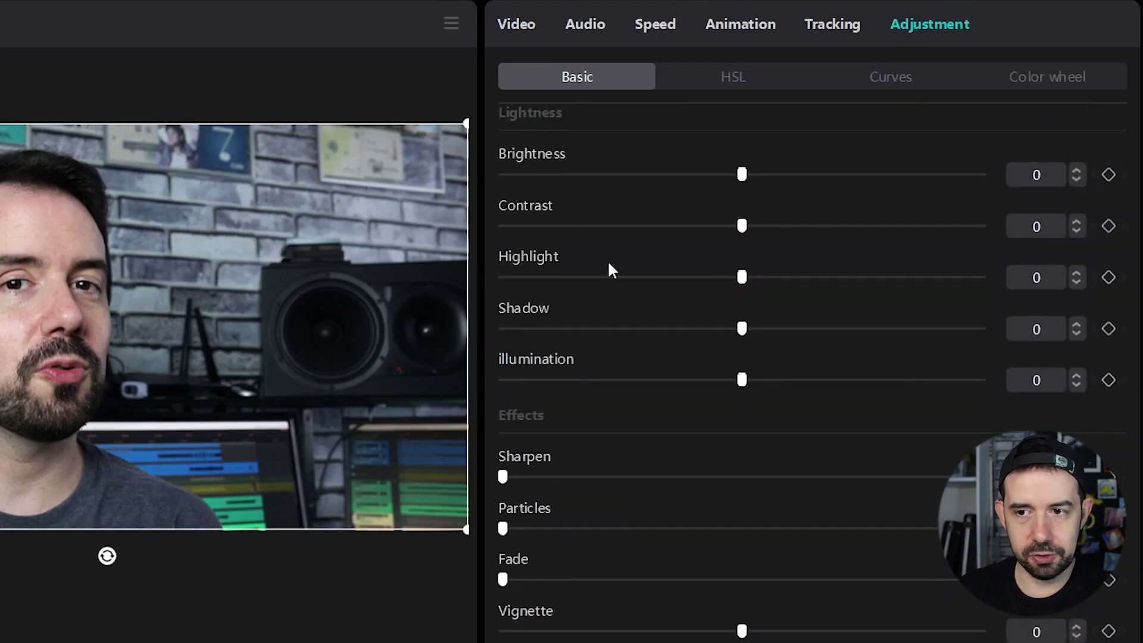
pyautogui.click(745, 27)
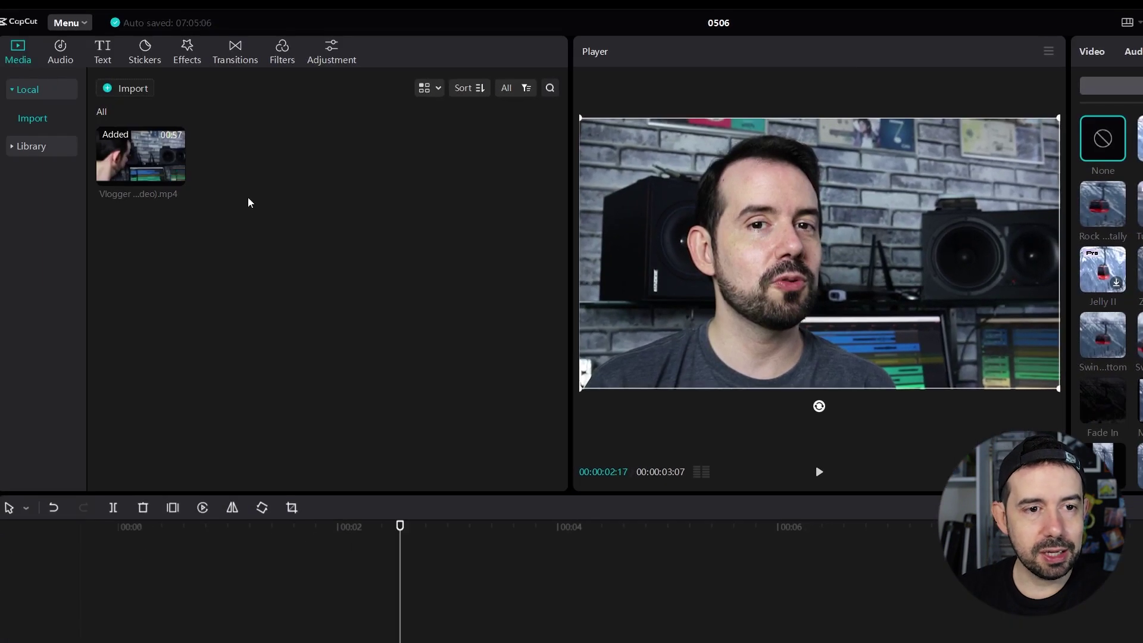
# Place the Brand Hoodie text template at the timeline start and play it from the beginning.
pyautogui.click(96, 50)
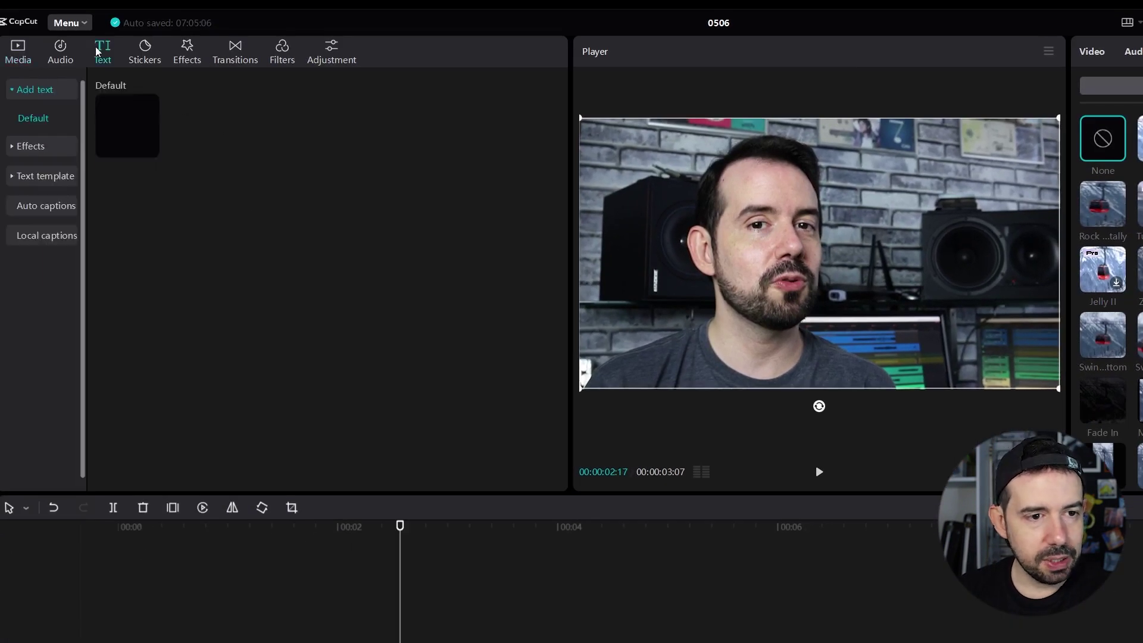
pyautogui.click(50, 179)
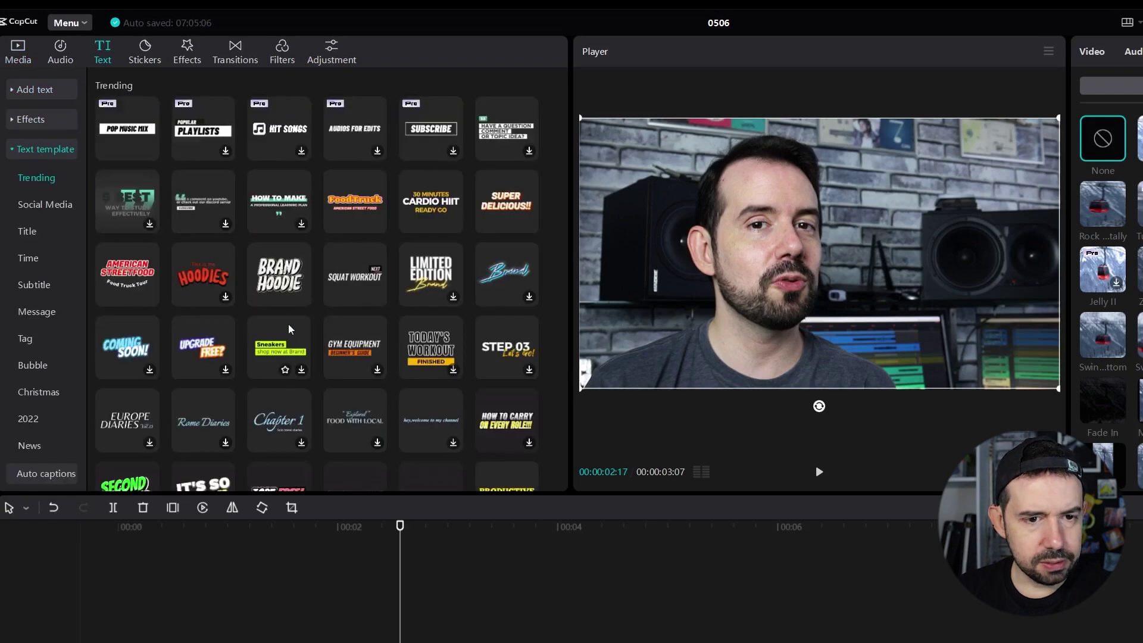
pyautogui.moveTo(280, 272)
pyautogui.mouseDown()
pyautogui.moveTo(165, 501)
pyautogui.moveTo(108, 475)
pyautogui.mouseUp()
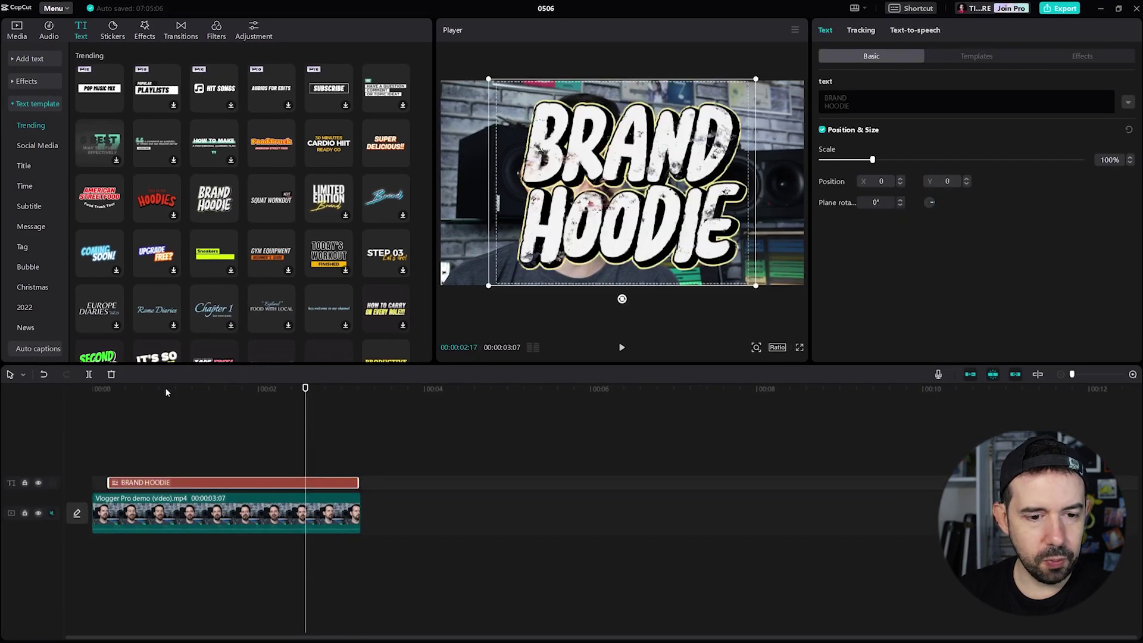
pyautogui.press('Home')
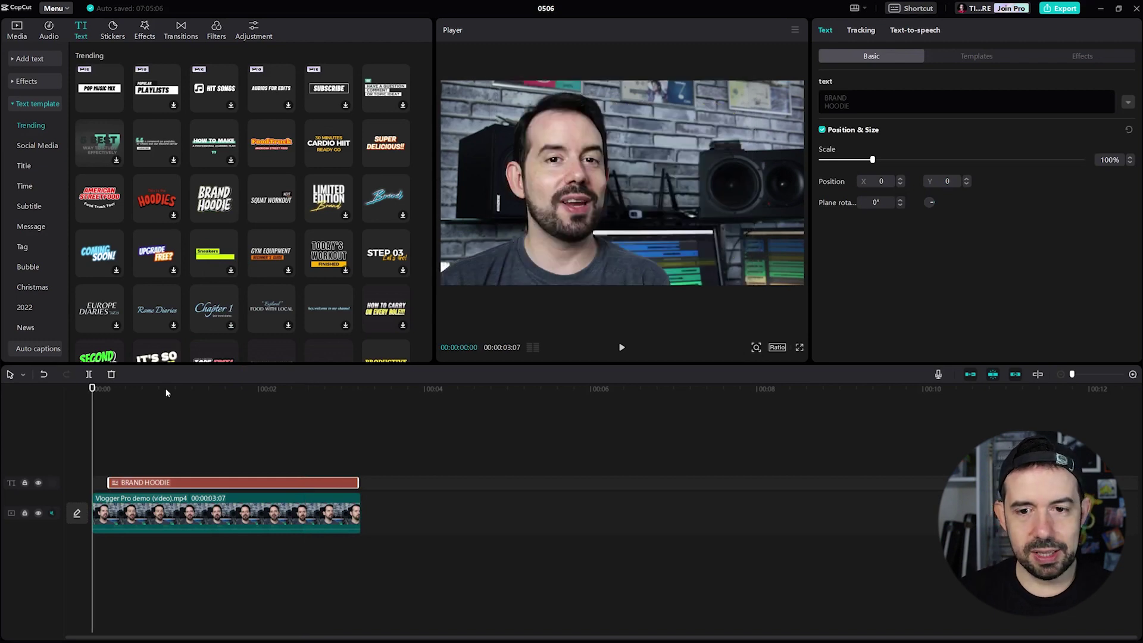
pyautogui.press('space')
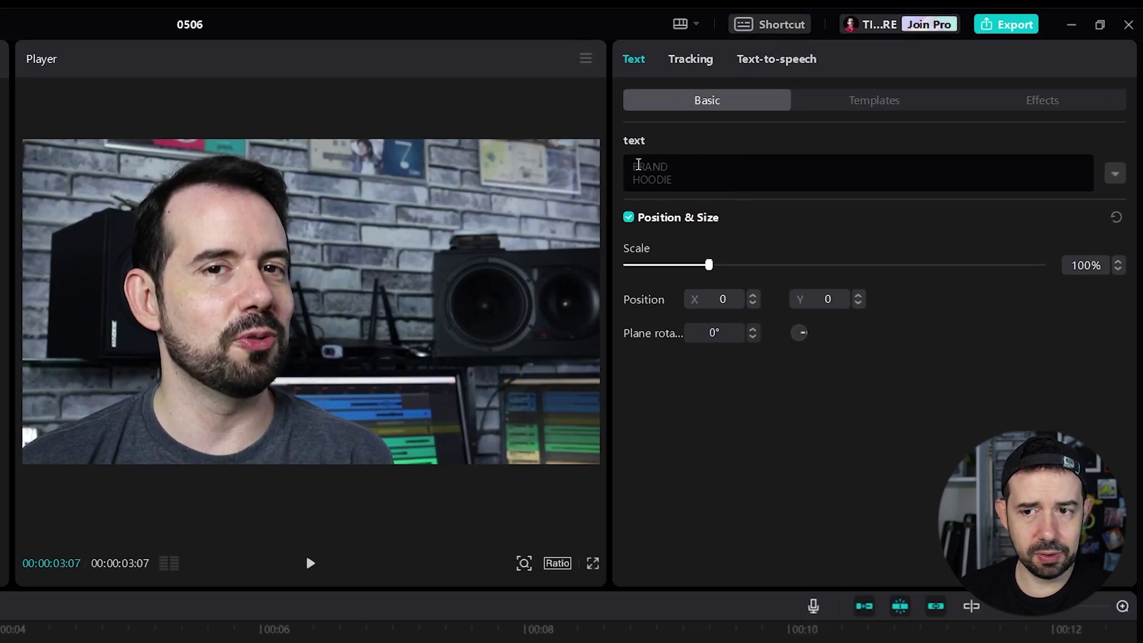
# Replace the template's text with 'hello' and select the HELLO title in the player.
pyautogui.moveTo(638, 165); pyautogui.dragTo(708, 216)
pyautogui.write('hello')
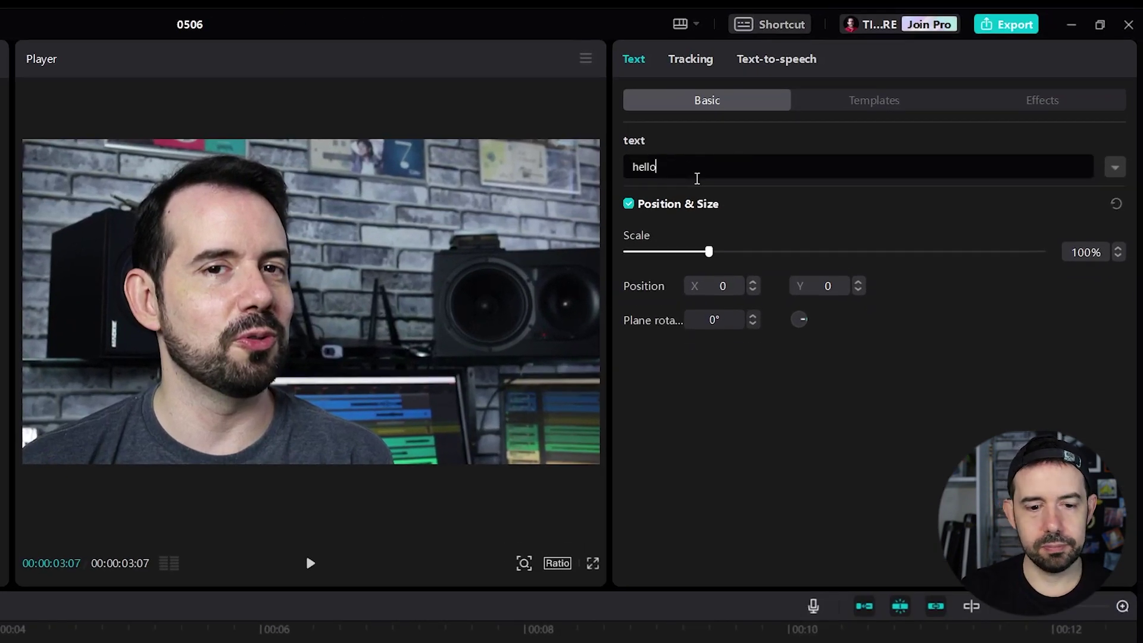
pyautogui.press('space')
pyautogui.press('space')
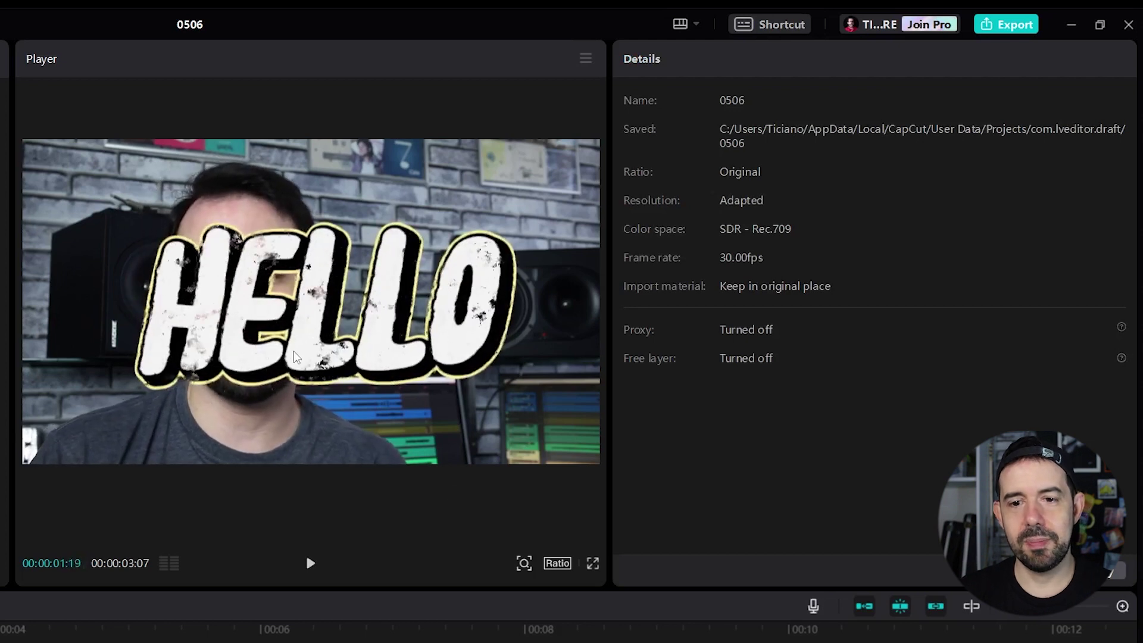
pyautogui.click(248, 379)
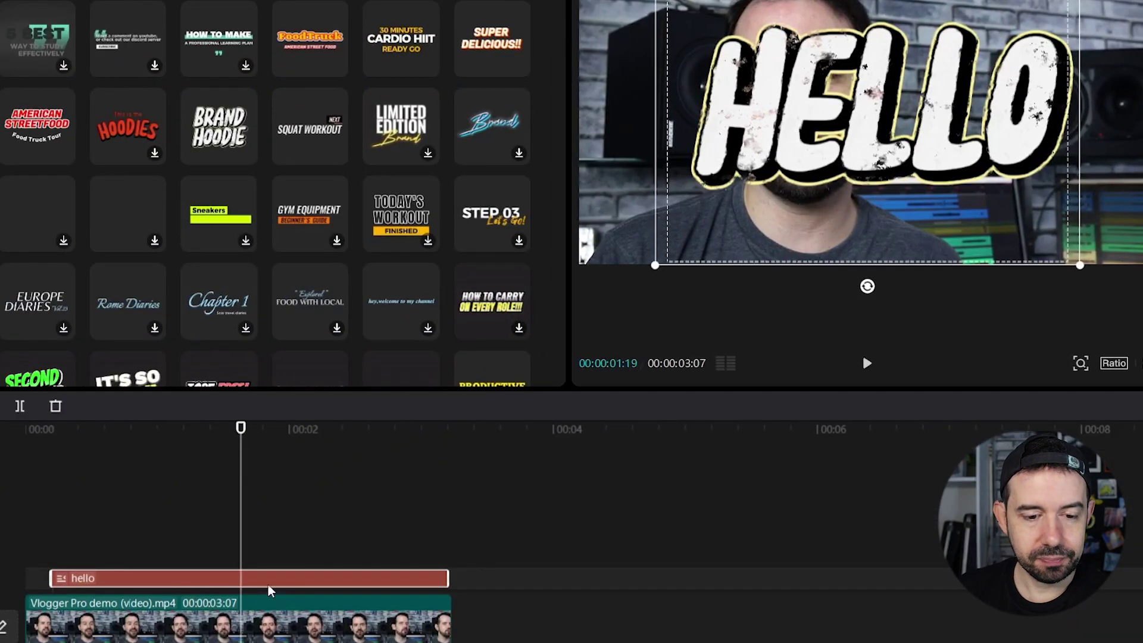
# Make the hello title a compound clip with Zoom 1 in and Slide Right out animations.
pyautogui.rightClick(271, 584)
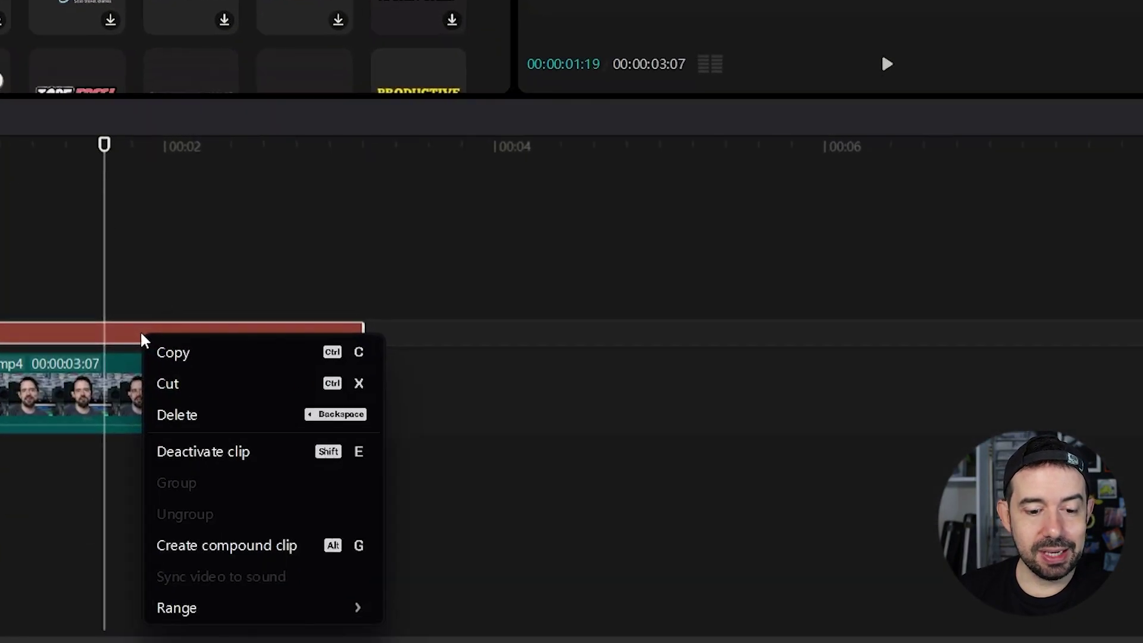
pyautogui.click(250, 552)
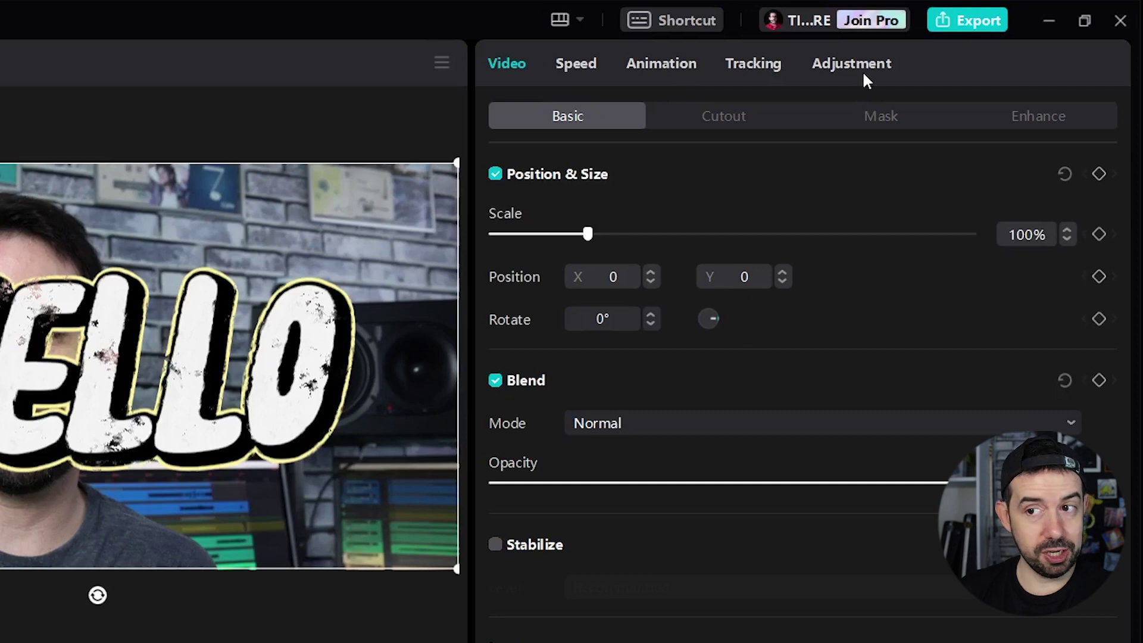
pyautogui.click(649, 59)
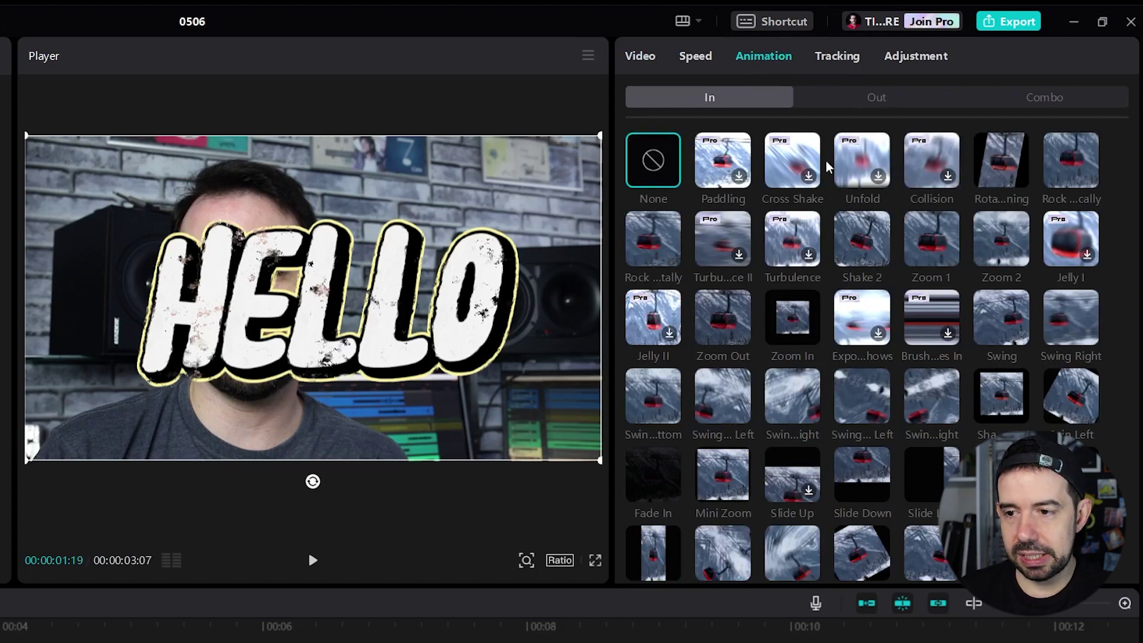
pyautogui.click(940, 240)
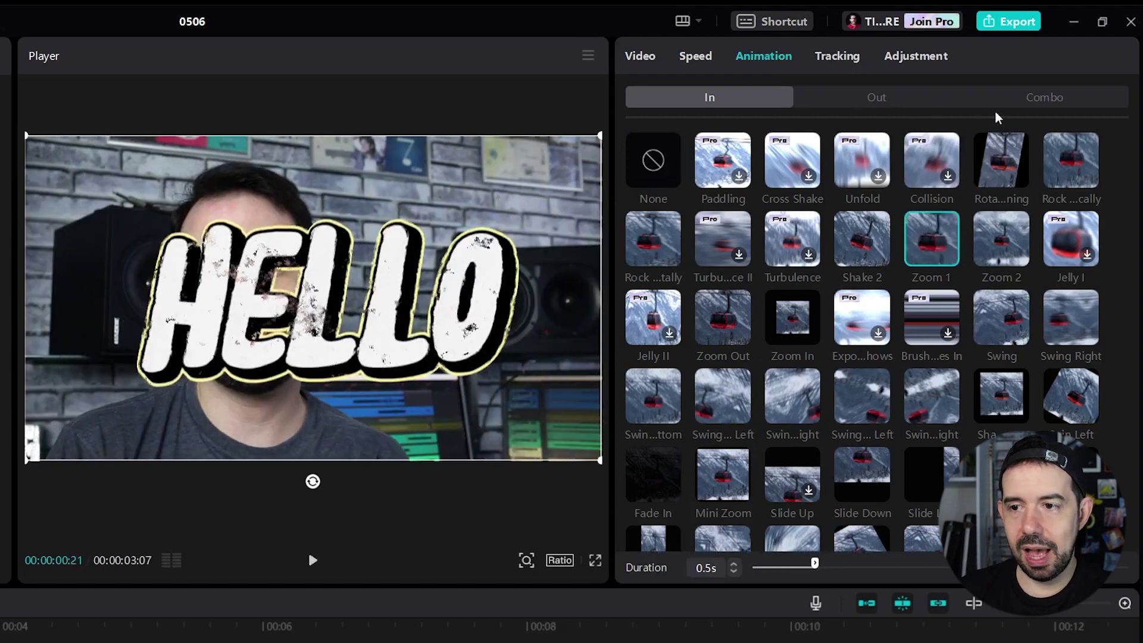
pyautogui.click(913, 94)
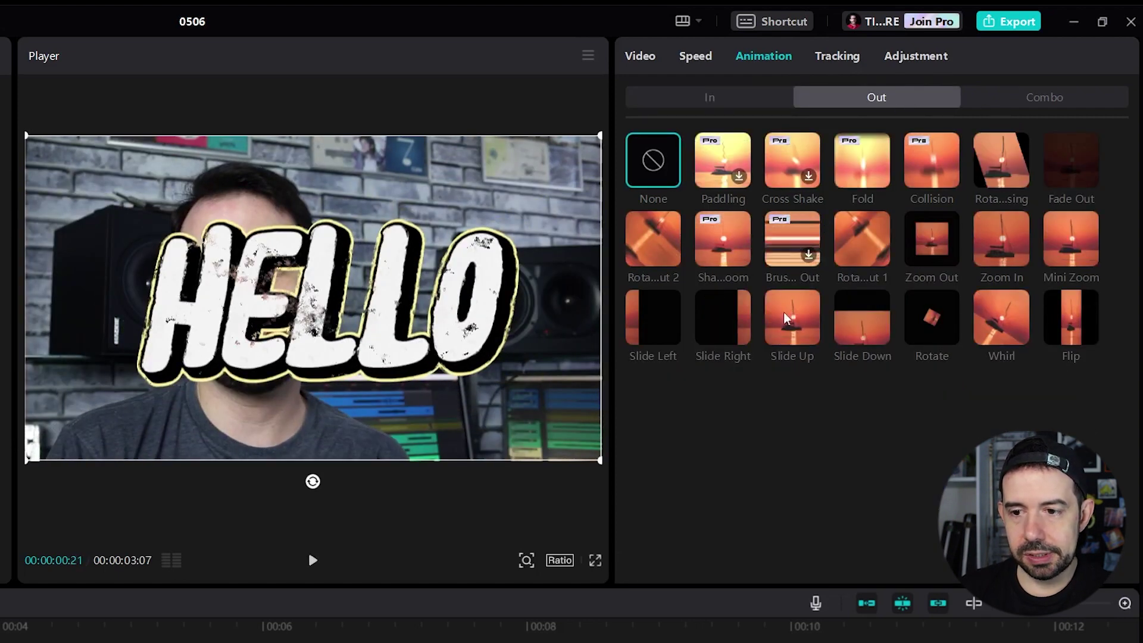
pyautogui.click(735, 330)
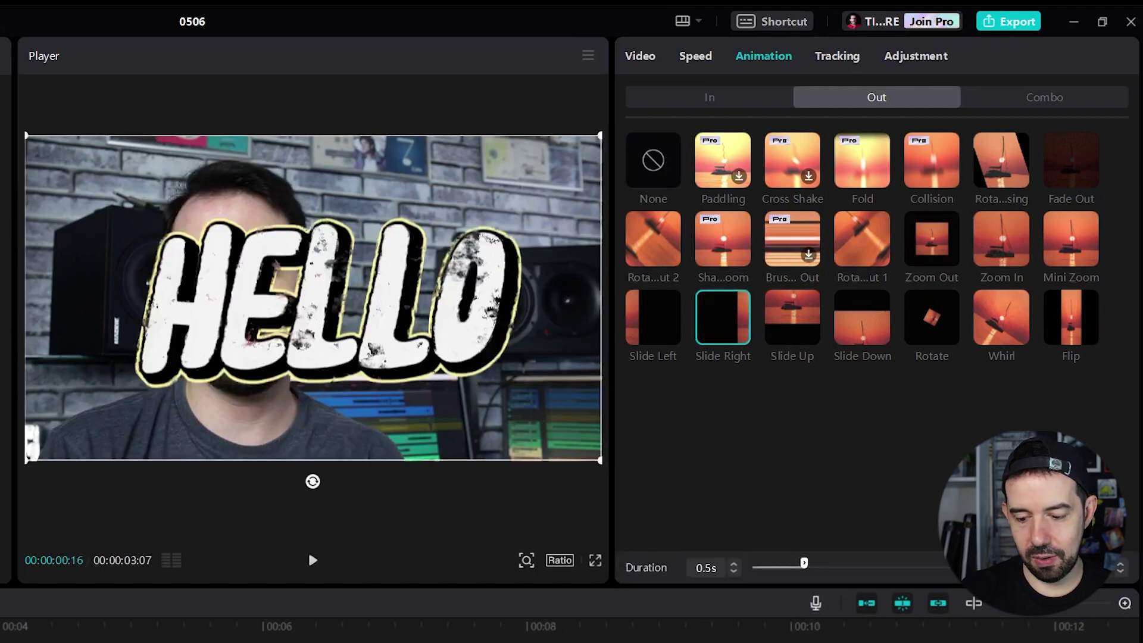
pyautogui.press('space')
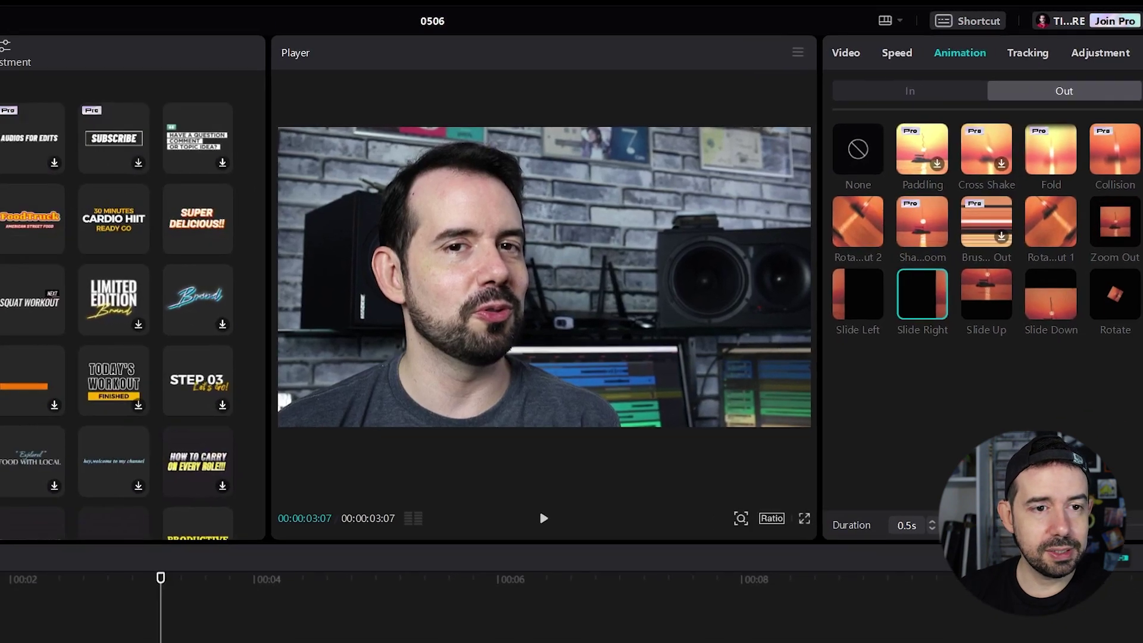
# Drag the red heart sticker onto its own track above the video clips.
pyautogui.click(136, 49)
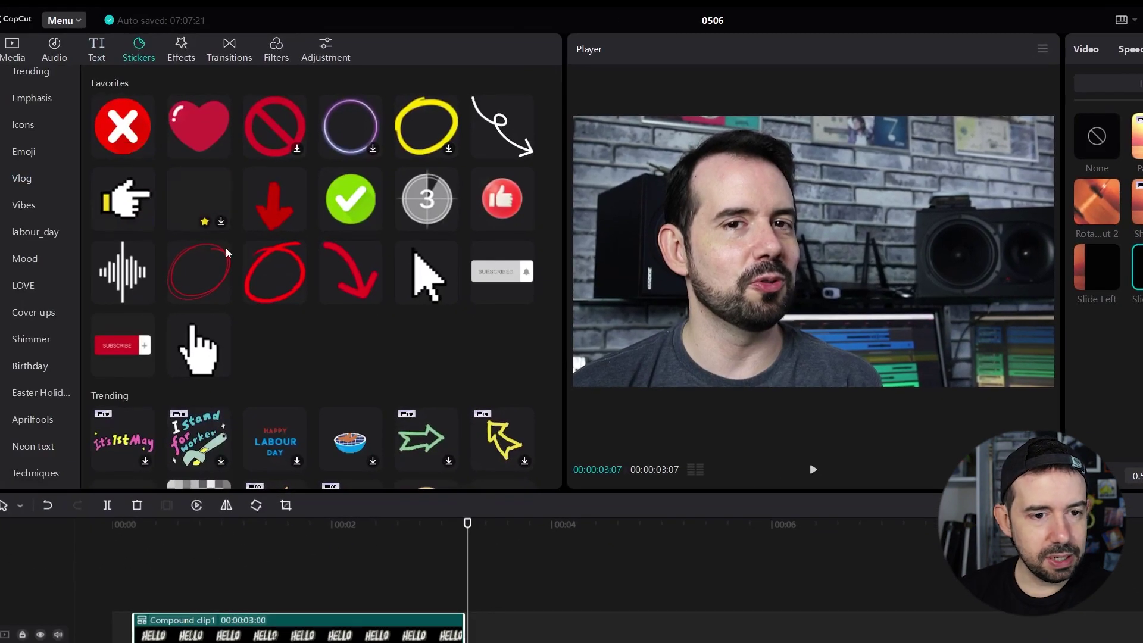
pyautogui.moveTo(205, 128)
pyautogui.mouseDown()
pyautogui.moveTo(235, 231)
pyautogui.moveTo(141, 590)
pyautogui.mouseUp()
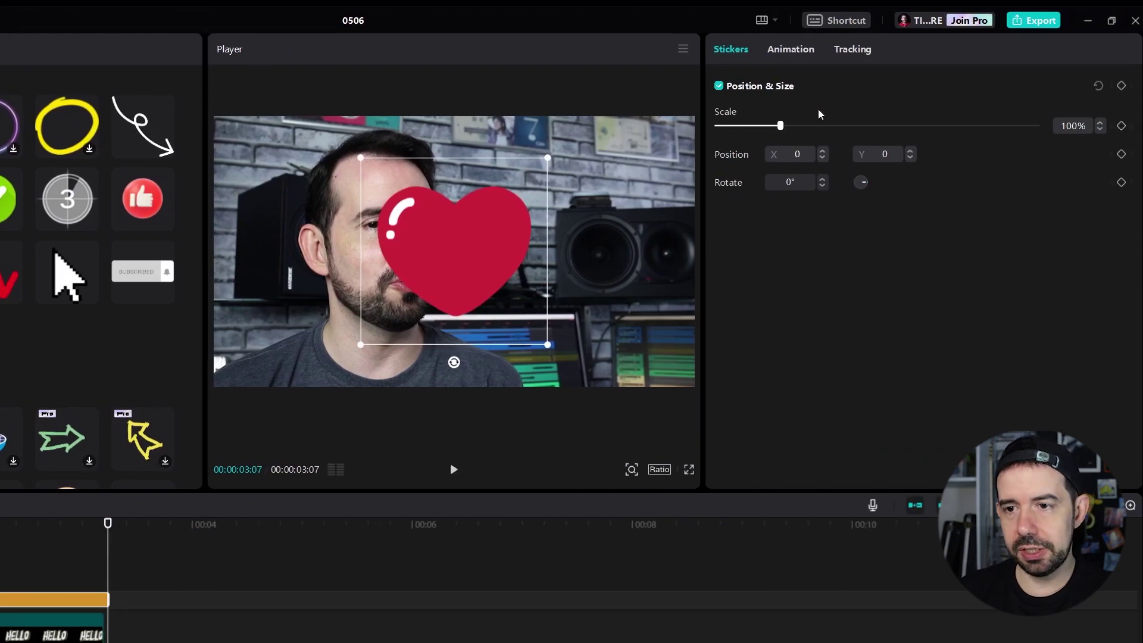
pyautogui.click(792, 50)
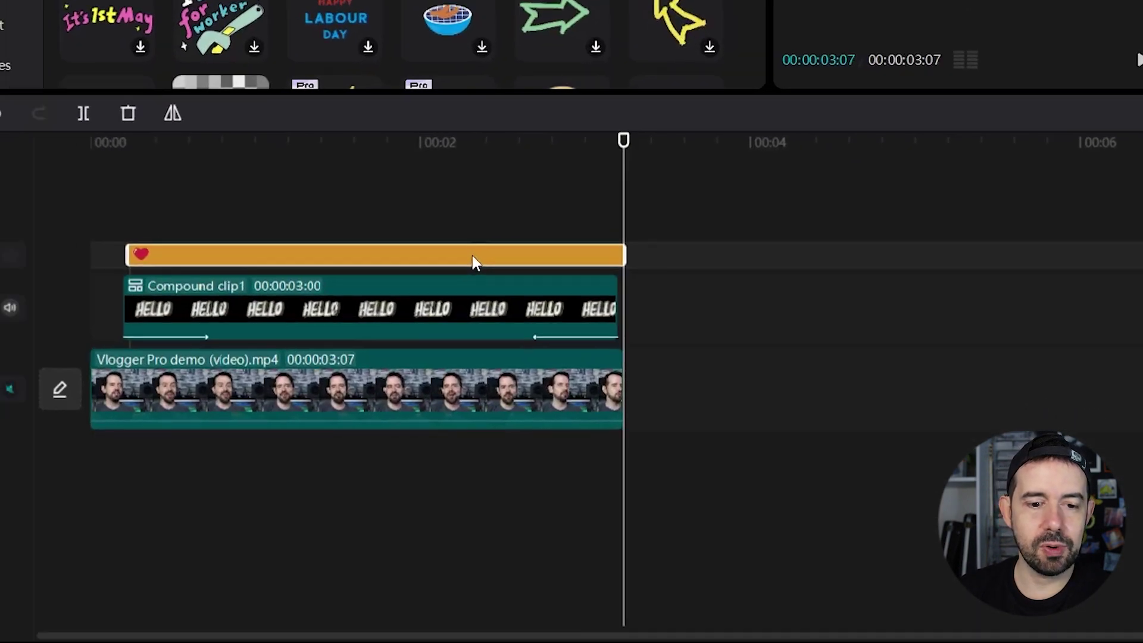
# Convert the heart sticker to a compound clip and set its Saturation to 50.
pyautogui.rightClick(473, 255)
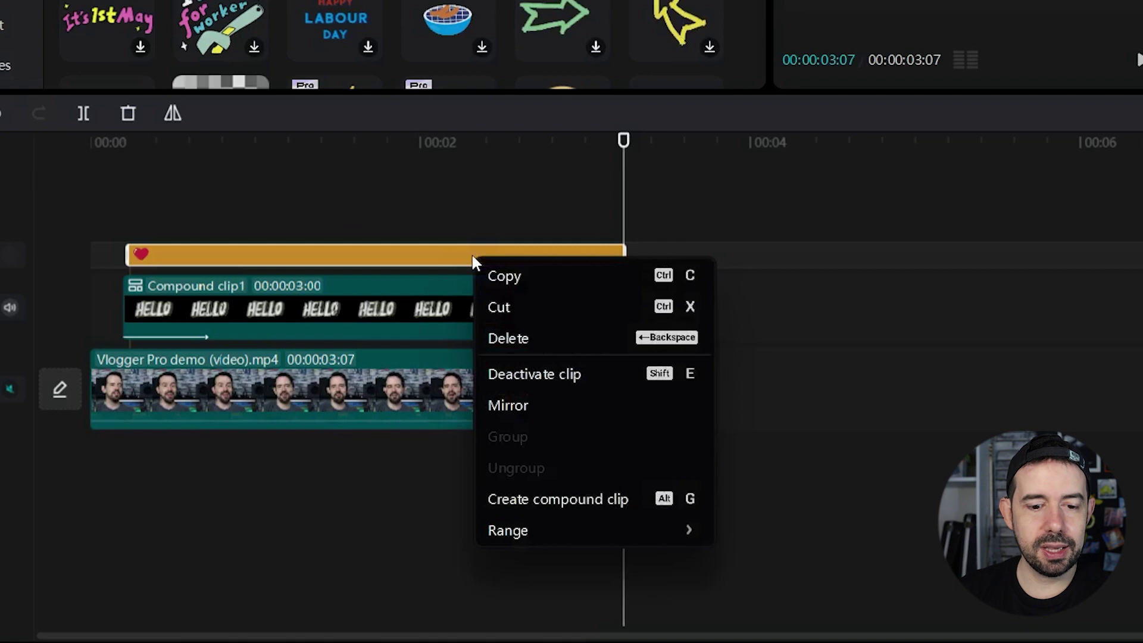
pyautogui.click(578, 503)
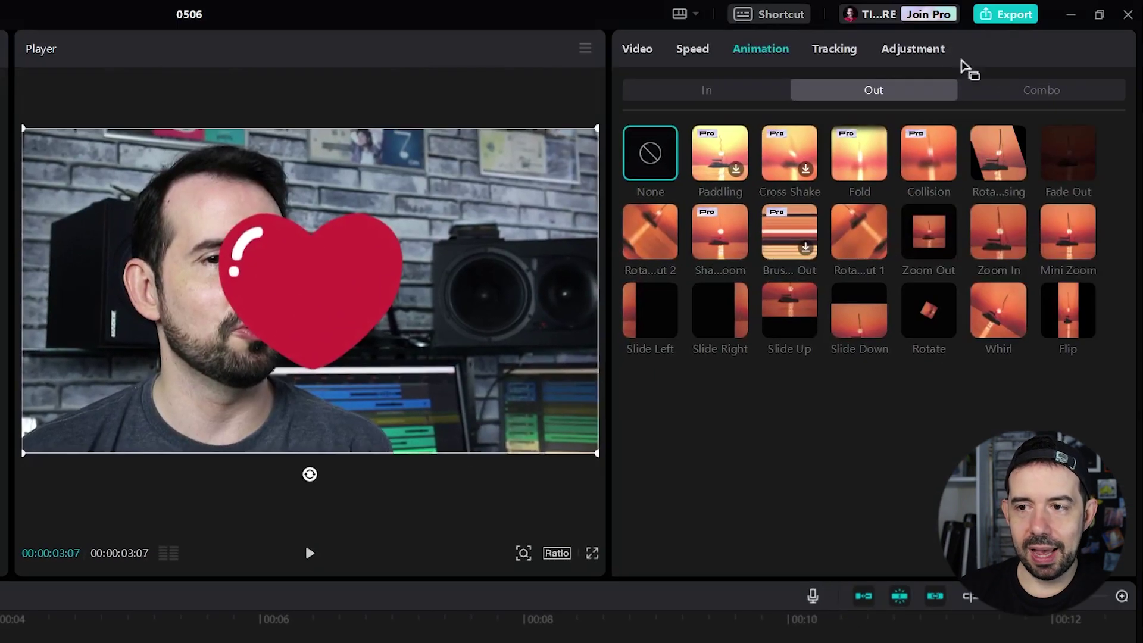
pyautogui.click(897, 52)
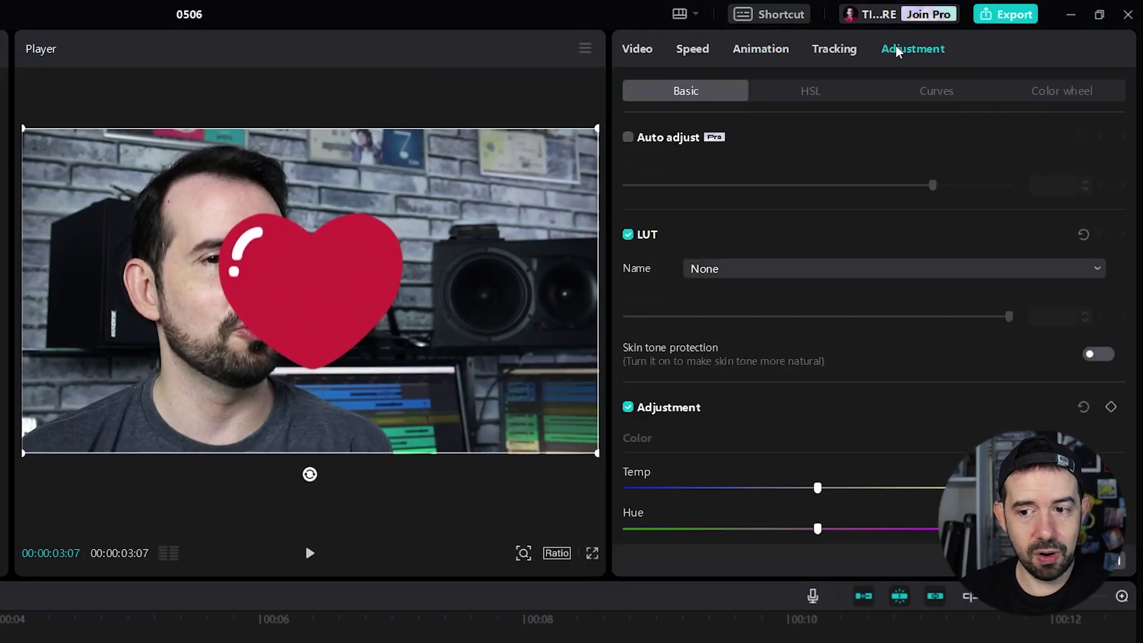
pyautogui.scroll(-4, 1078, 267)
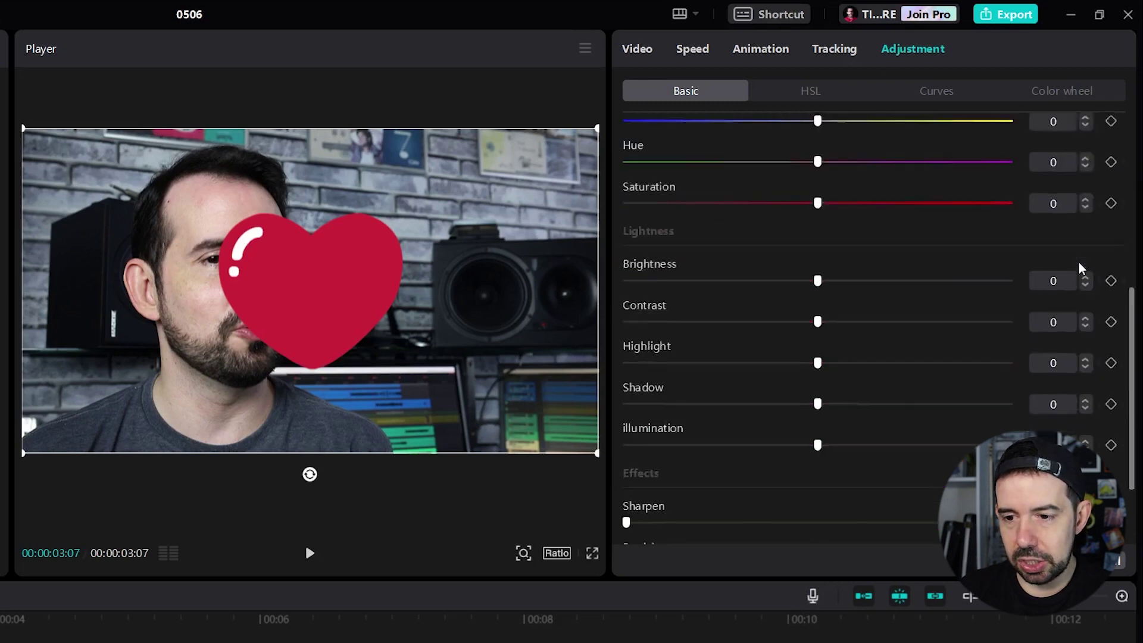
pyautogui.scroll(-1, 1079, 265)
pyautogui.scroll(1, 1081, 263)
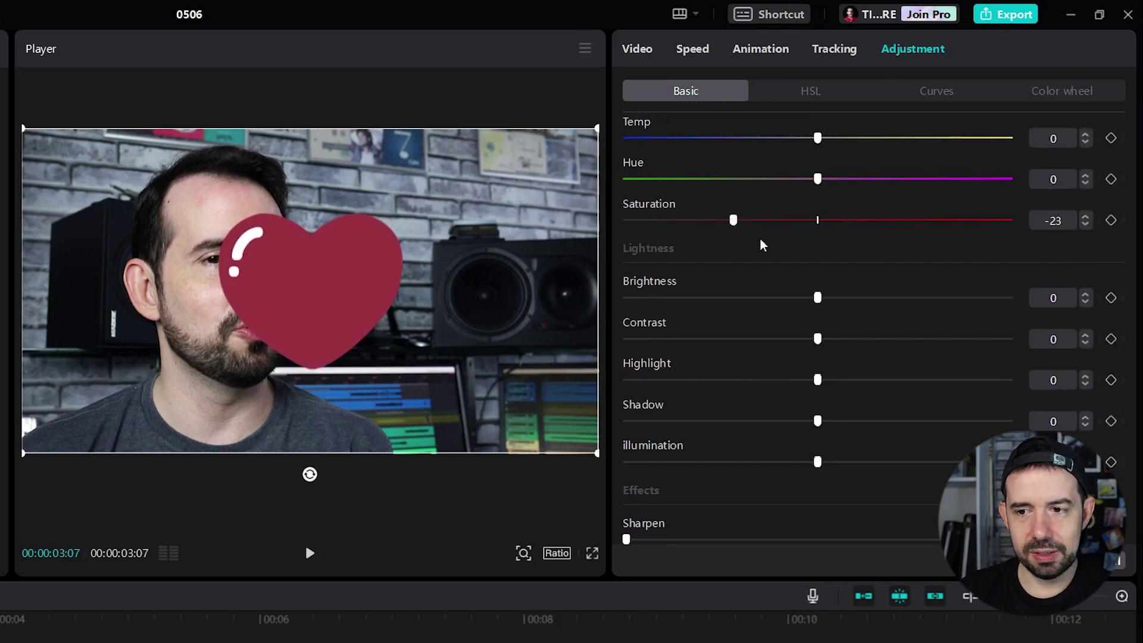
pyautogui.moveTo(761, 244); pyautogui.dragTo(884, 232)
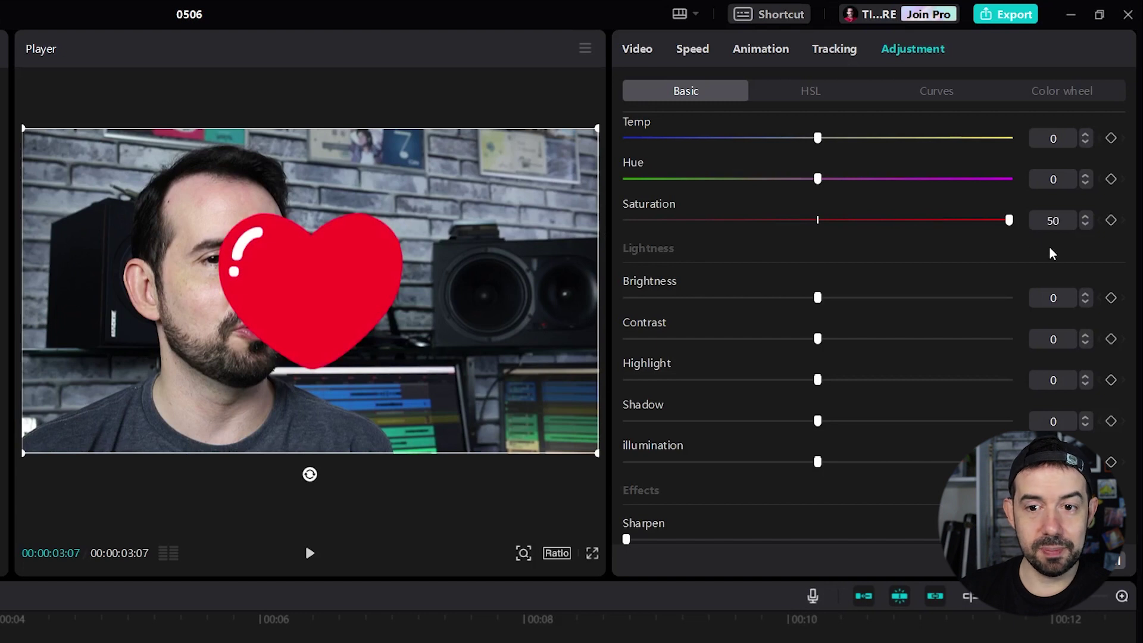